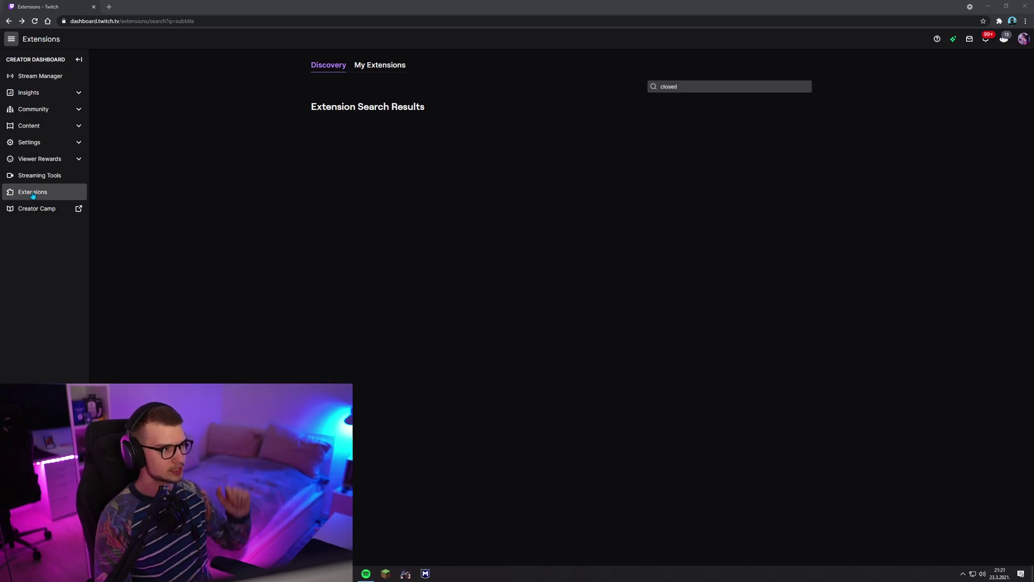
- Search the Extensions directory for 'closed'
{"action": "left_click", "coordinate": [42, 195]}
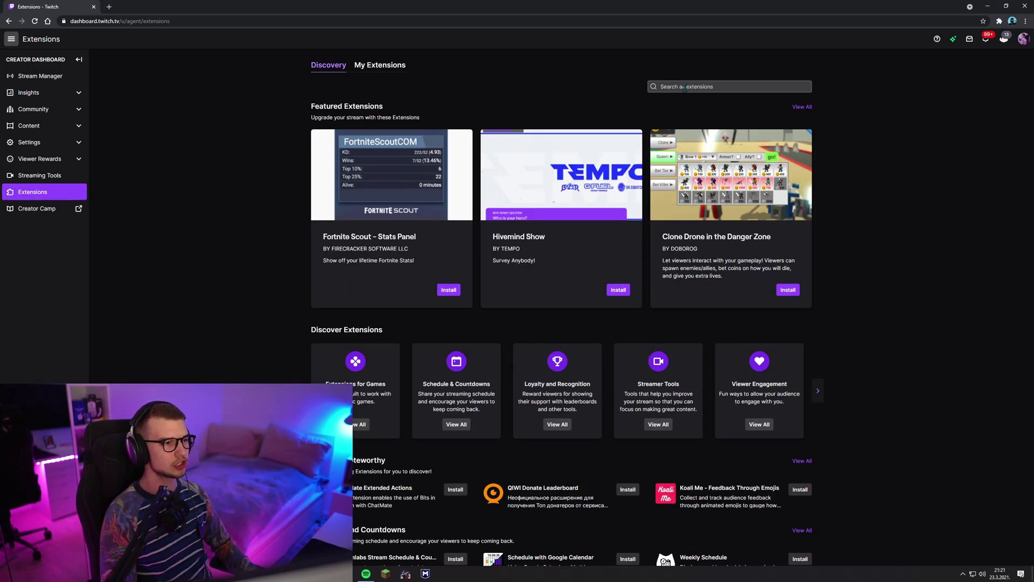
{"action": "scroll", "coordinate": [714, 380], "scroll_direction": "down", "scroll_amount": 5}
{"action": "scroll", "coordinate": [713, 379], "scroll_direction": "up", "scroll_amount": 5}
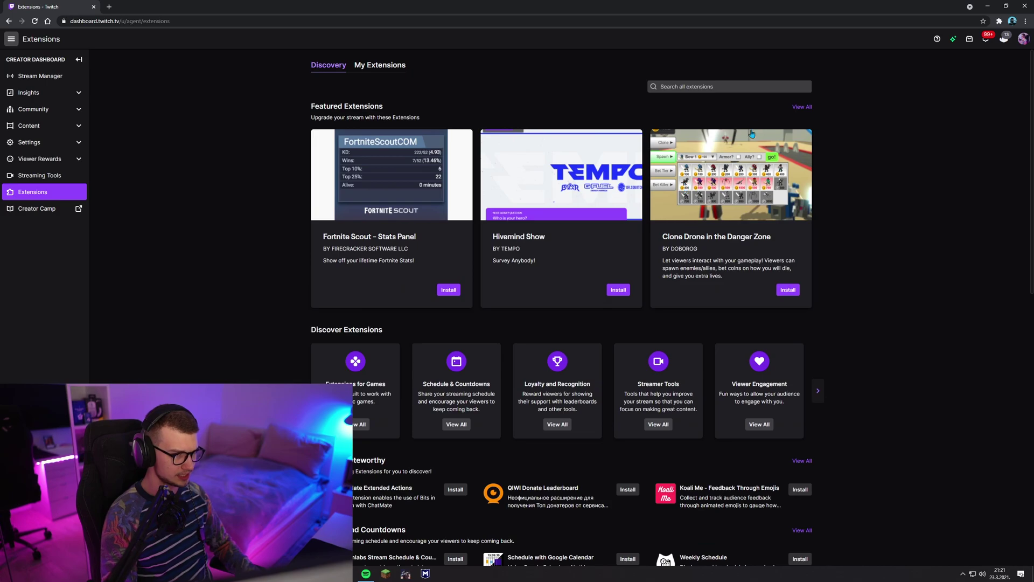
{"action": "left_click", "coordinate": [737, 87]}
{"action": "type", "text": "closed"}
{"action": "key", "text": "Return"}
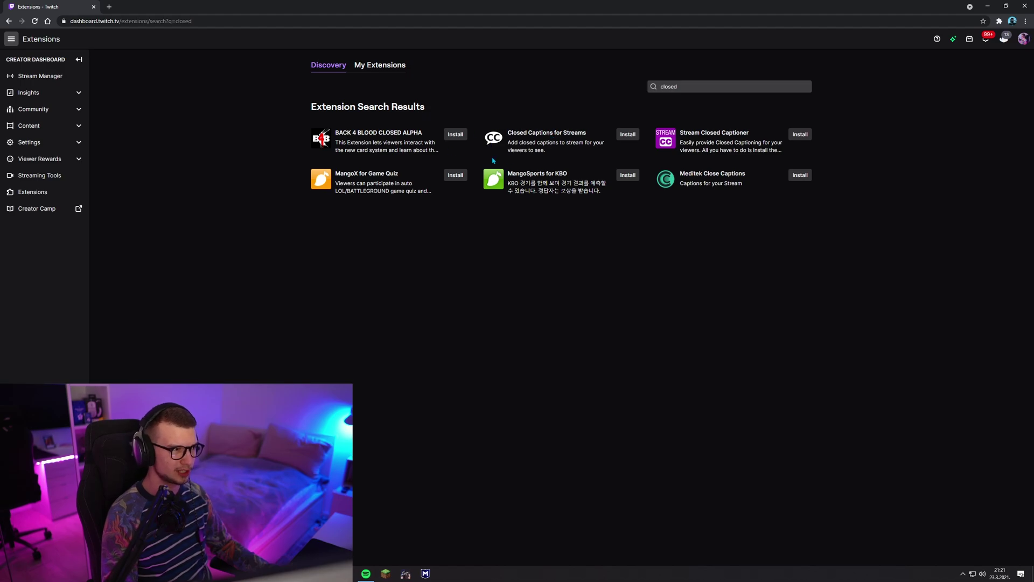
- Review the Closed Captions for Streams description, install it, and open its configuration
{"action": "left_click", "coordinate": [491, 139]}
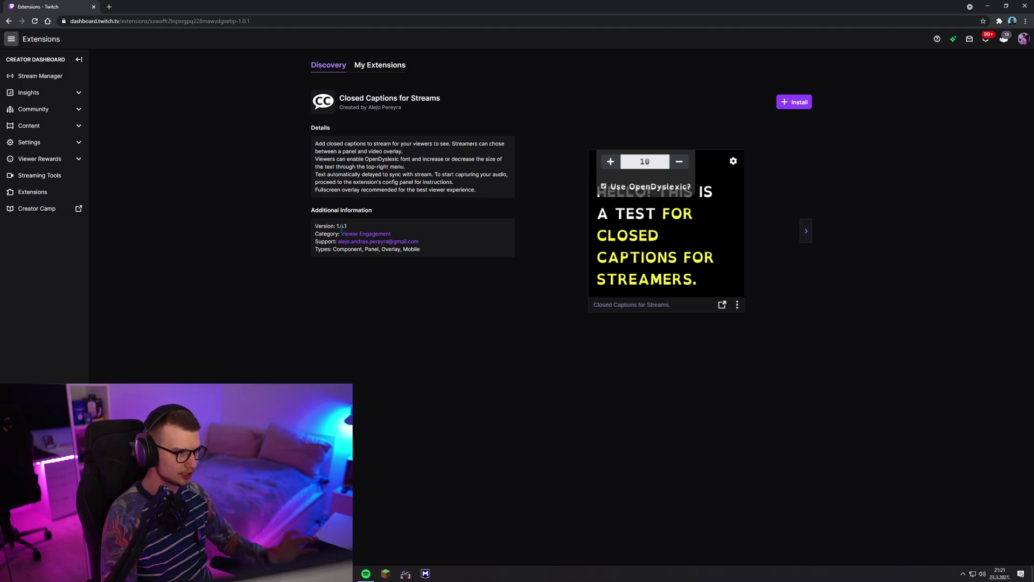
{"action": "left_click_drag", "start_coordinate": [317, 142], "coordinate": [393, 144]}
{"action": "left_click", "coordinate": [357, 142]}
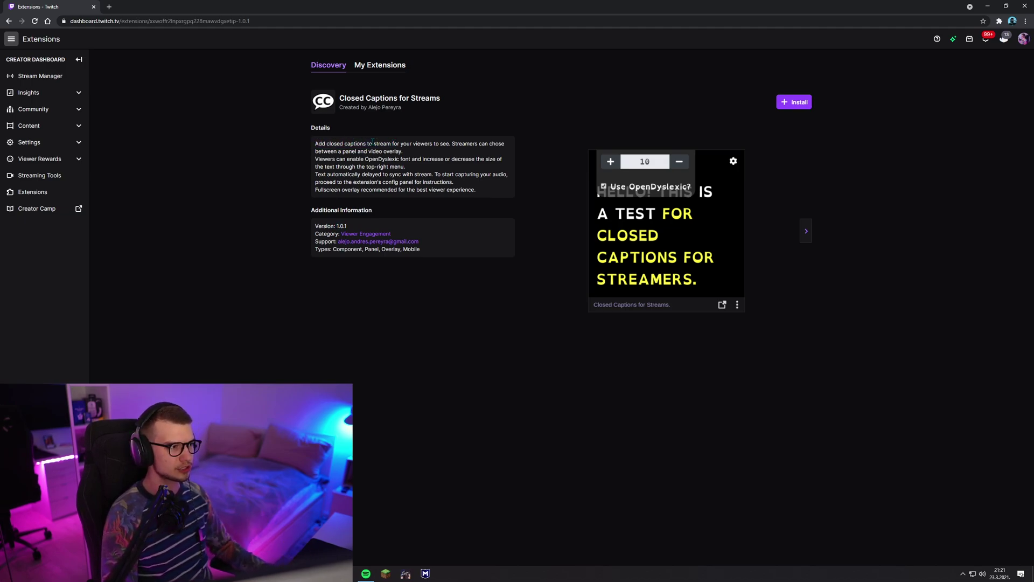
{"action": "left_click_drag", "start_coordinate": [315, 152], "coordinate": [370, 152]}
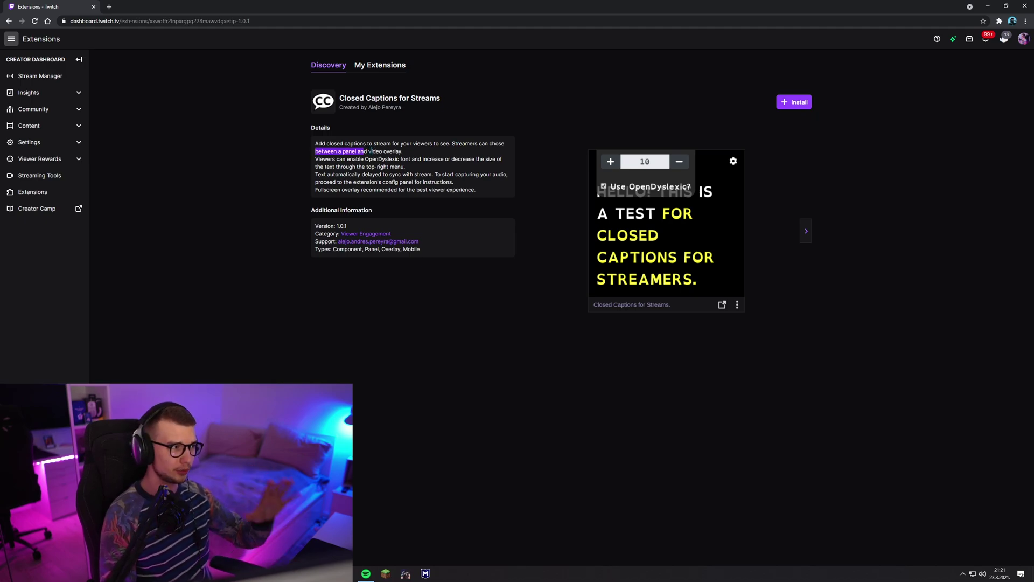
{"action": "left_click", "coordinate": [370, 152]}
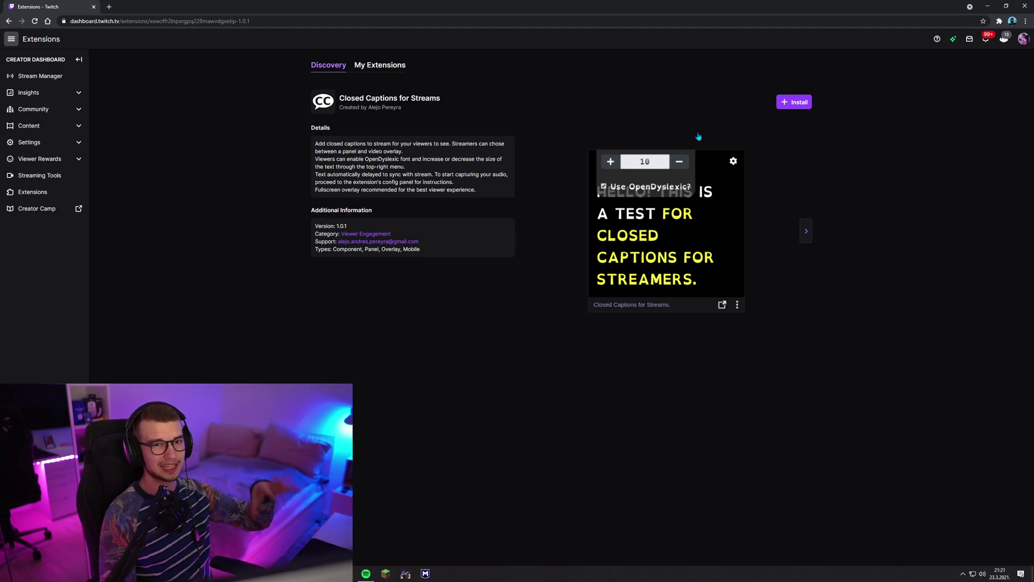
{"action": "left_click", "coordinate": [800, 104]}
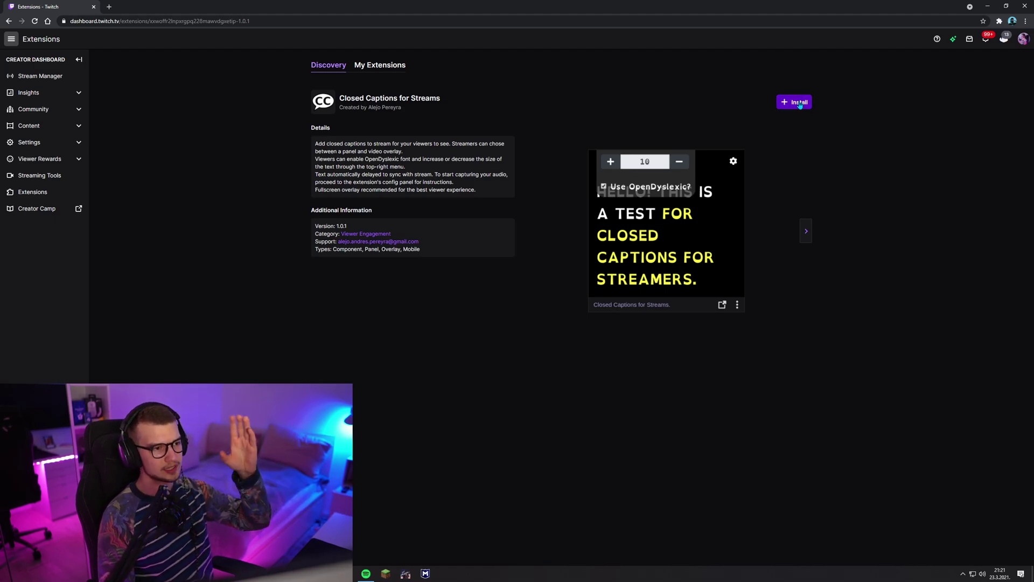
{"action": "left_click", "coordinate": [548, 333]}
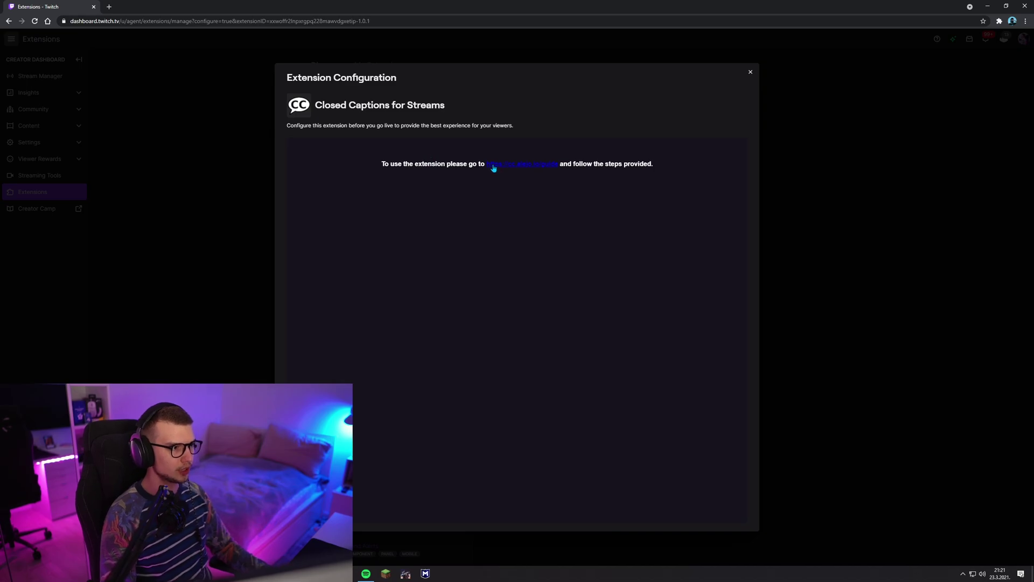
{"action": "left_click", "coordinate": [529, 169]}
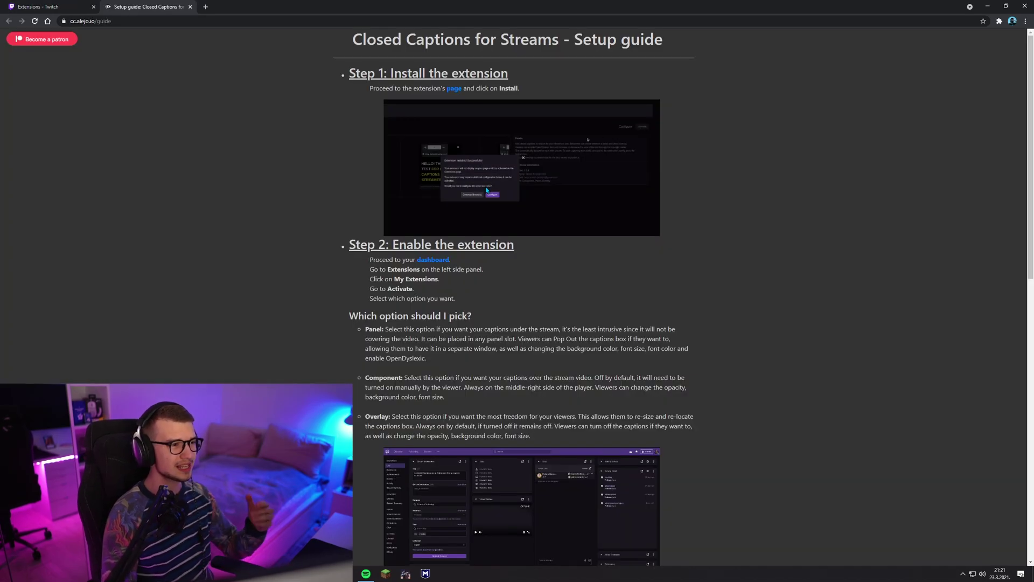
{"action": "left_click_drag", "start_coordinate": [394, 74], "coordinate": [480, 73]}
{"action": "left_click", "coordinate": [575, 89]}
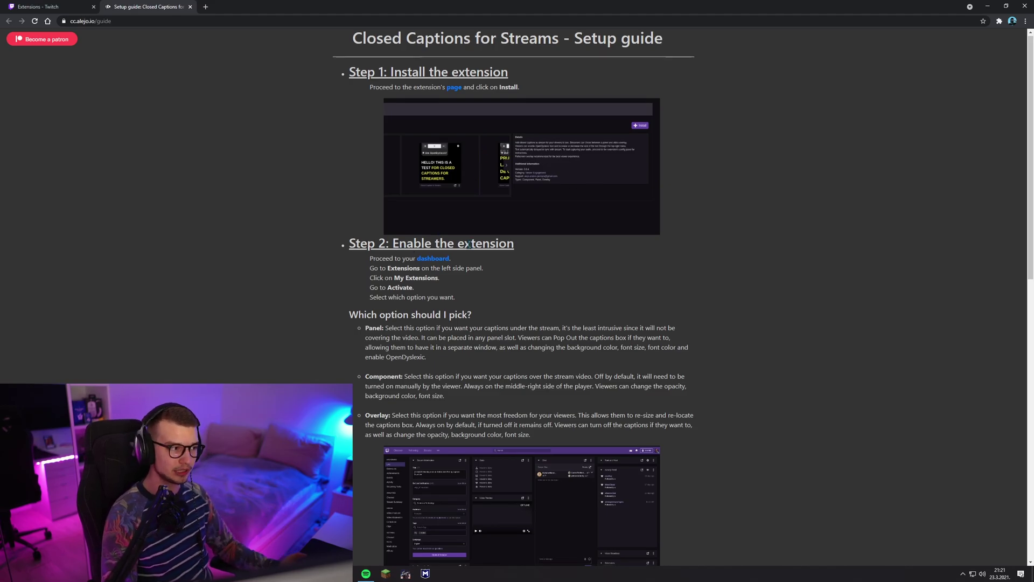
{"action": "scroll", "coordinate": [401, 235], "scroll_direction": "down", "scroll_amount": 2}
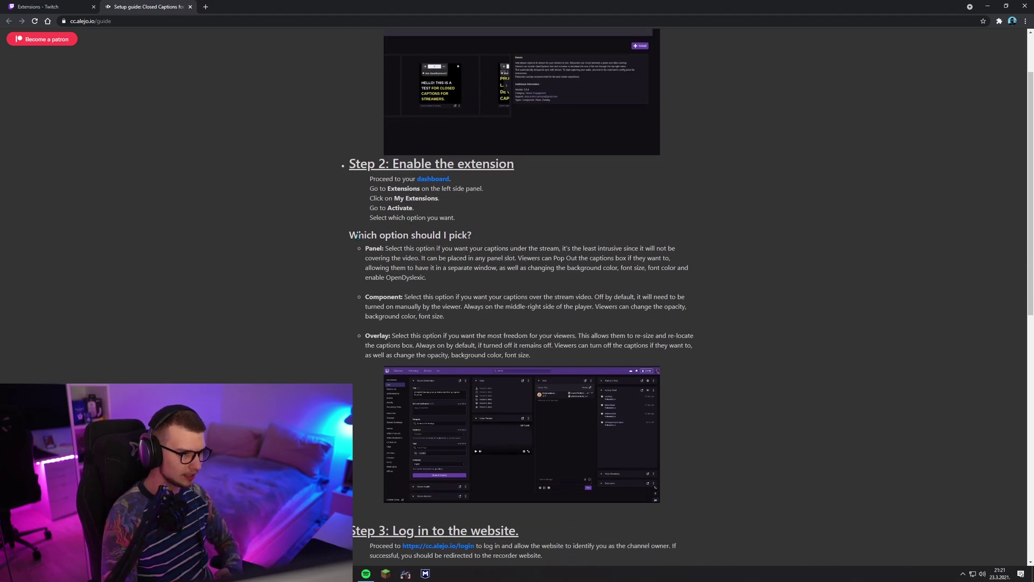
{"action": "scroll", "coordinate": [358, 236], "scroll_direction": "down", "scroll_amount": 1}
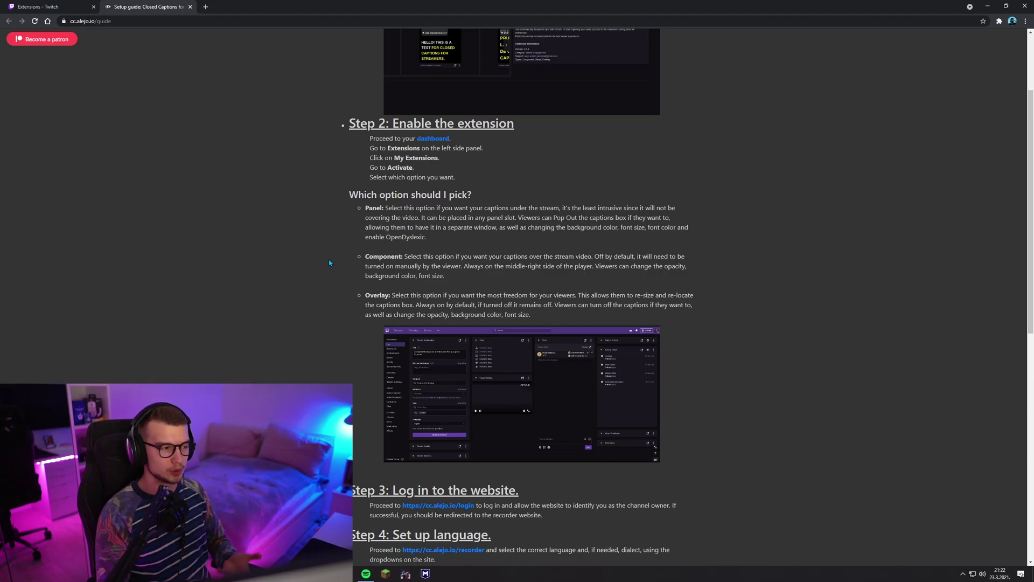
{"action": "scroll", "coordinate": [342, 239], "scroll_direction": "down", "scroll_amount": 2}
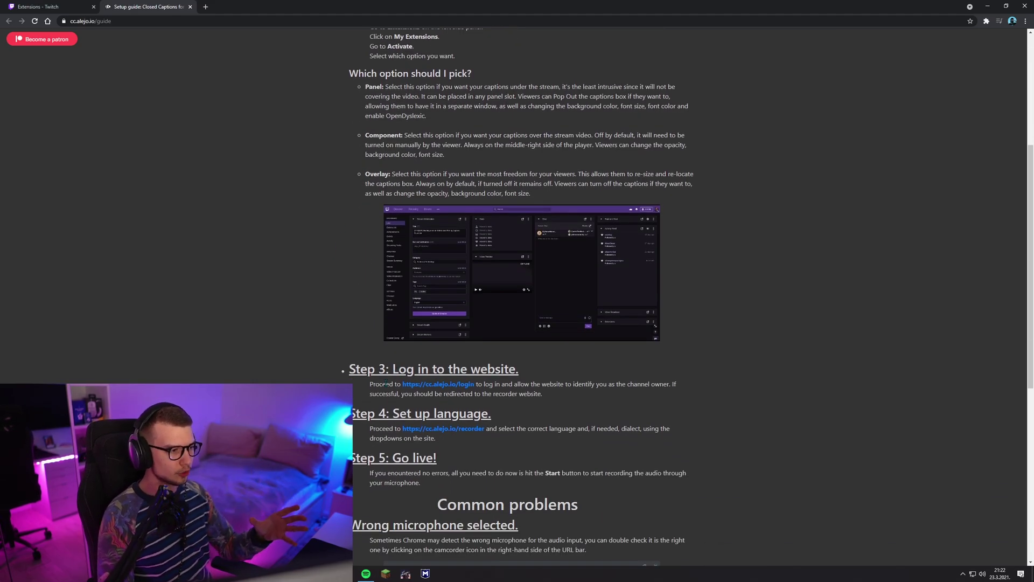
{"action": "scroll", "coordinate": [415, 351], "scroll_direction": "down", "scroll_amount": 1}
- Authorize Closed Captions for Streams on the Twitch account from the login page
{"action": "middle_click", "coordinate": [419, 345]}
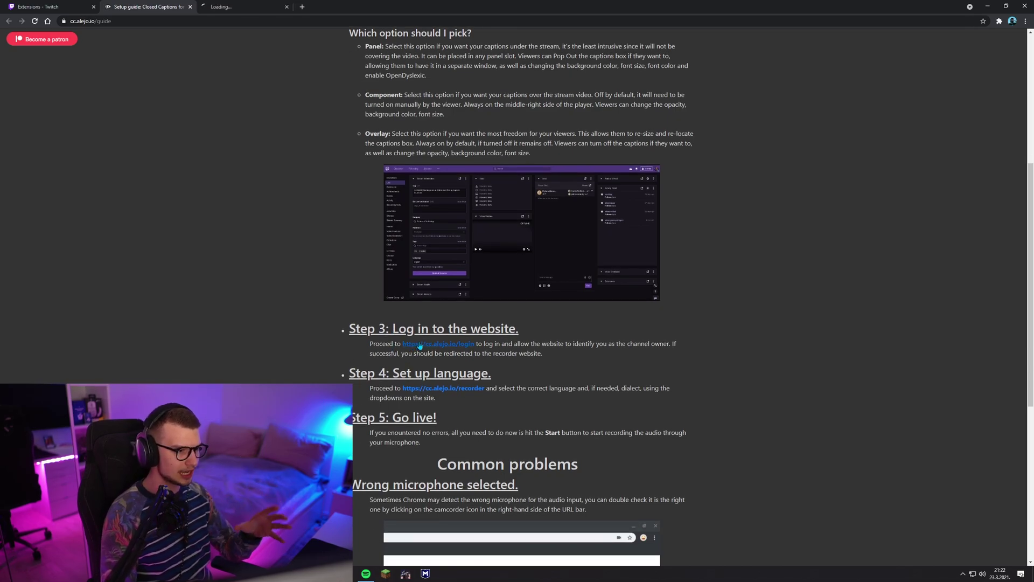
{"action": "scroll", "coordinate": [383, 311], "scroll_direction": "down", "scroll_amount": 1}
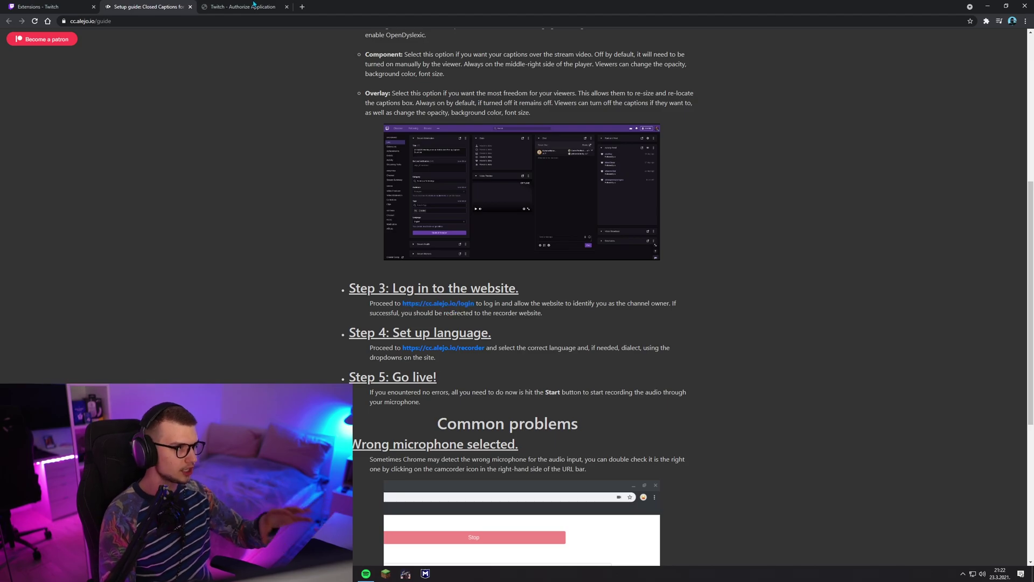
{"action": "key", "text": "ctrl+Tab"}
{"action": "left_click_drag", "start_coordinate": [449, 162], "coordinate": [513, 162]}
{"action": "left_click", "coordinate": [462, 164]}
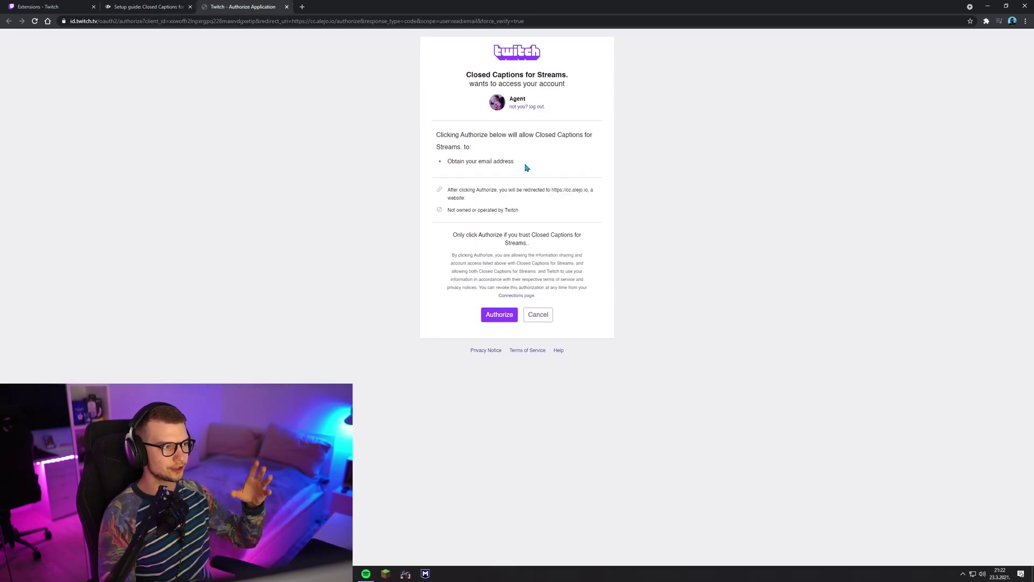
{"action": "left_click", "coordinate": [500, 315]}
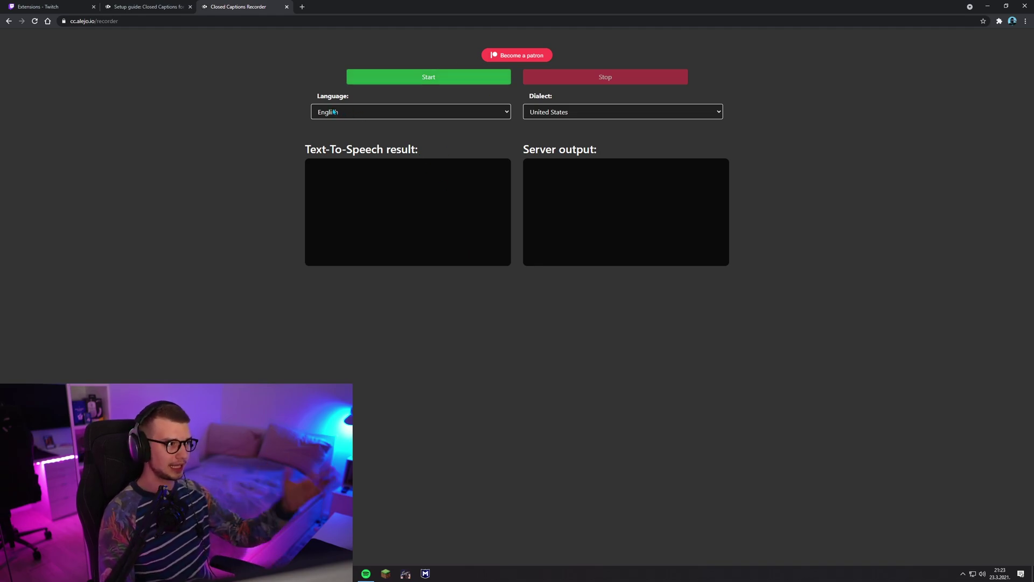
- Keep the recognition language on English with the United States dialect
{"action": "left_click", "coordinate": [555, 112]}
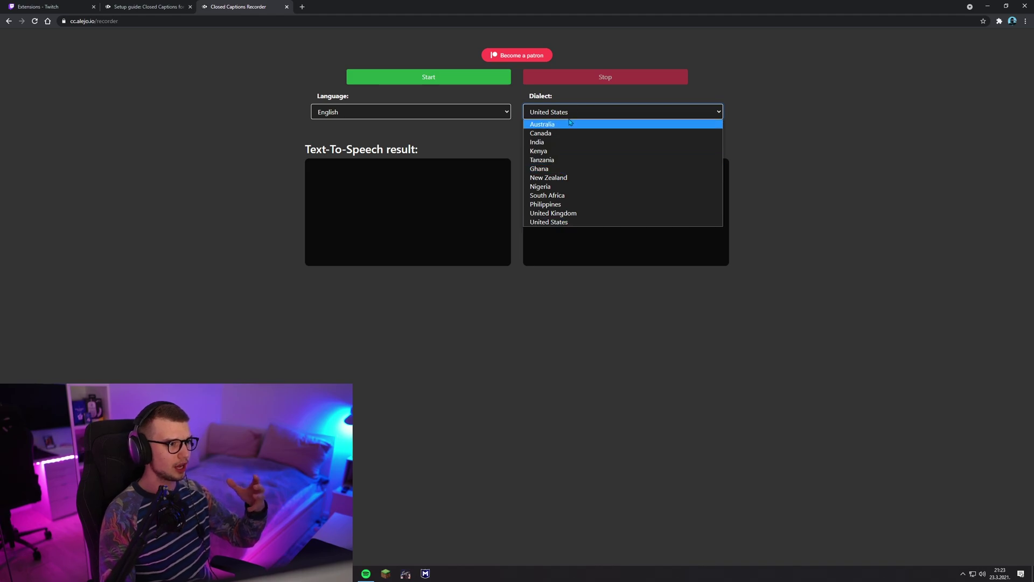
{"action": "left_click", "coordinate": [471, 112]}
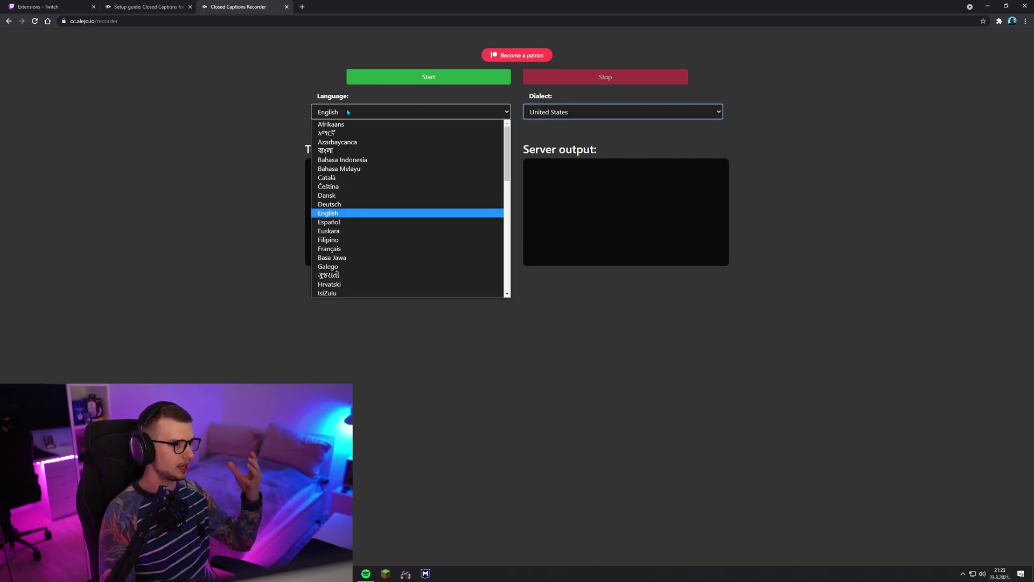
{"action": "scroll", "coordinate": [377, 242], "scroll_direction": "down", "scroll_amount": 3}
{"action": "left_click", "coordinate": [224, 179]}
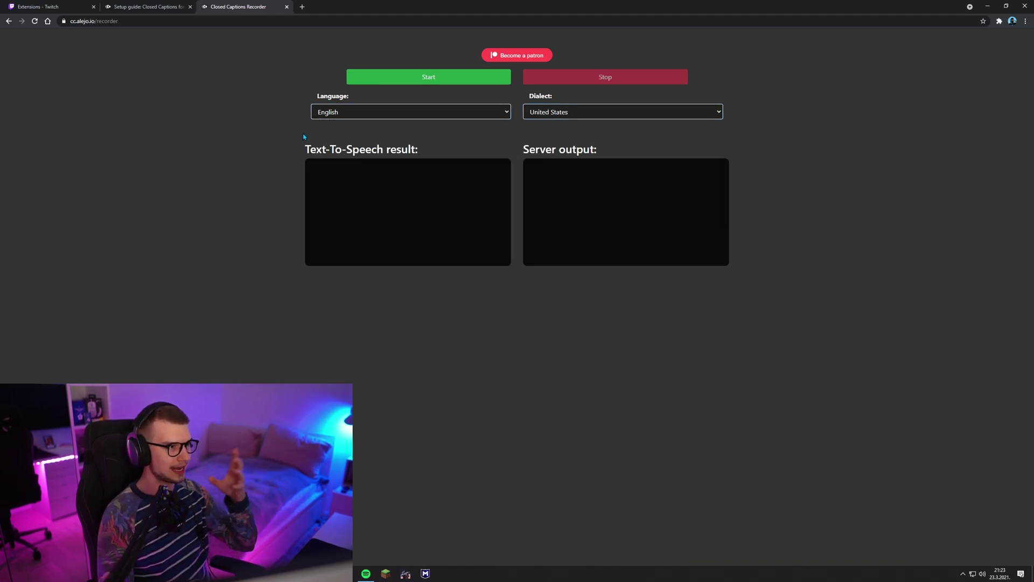
- Start recording speech and allow the site to use the microphone
{"action": "left_click", "coordinate": [428, 77]}
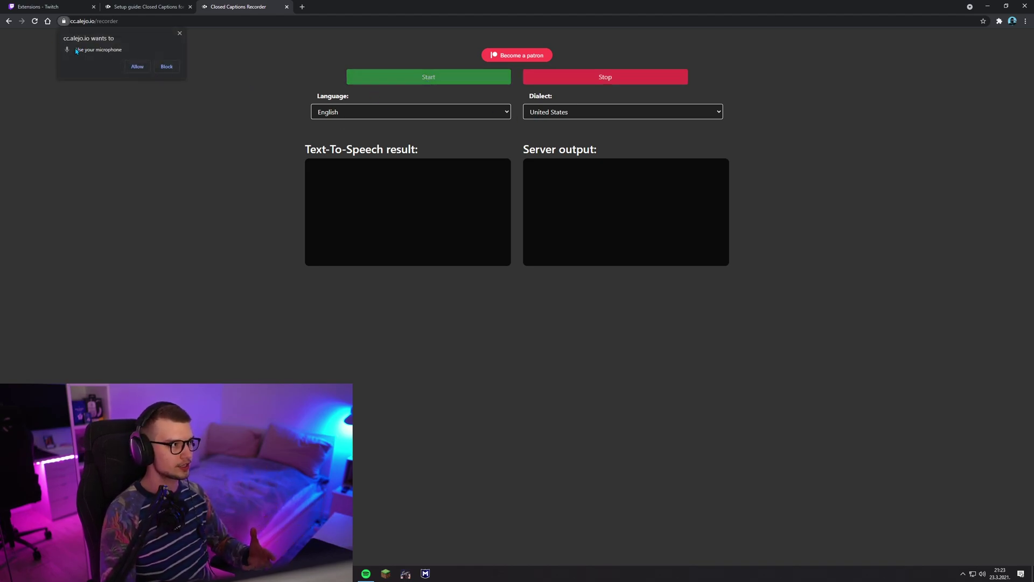
{"action": "left_click", "coordinate": [137, 67]}
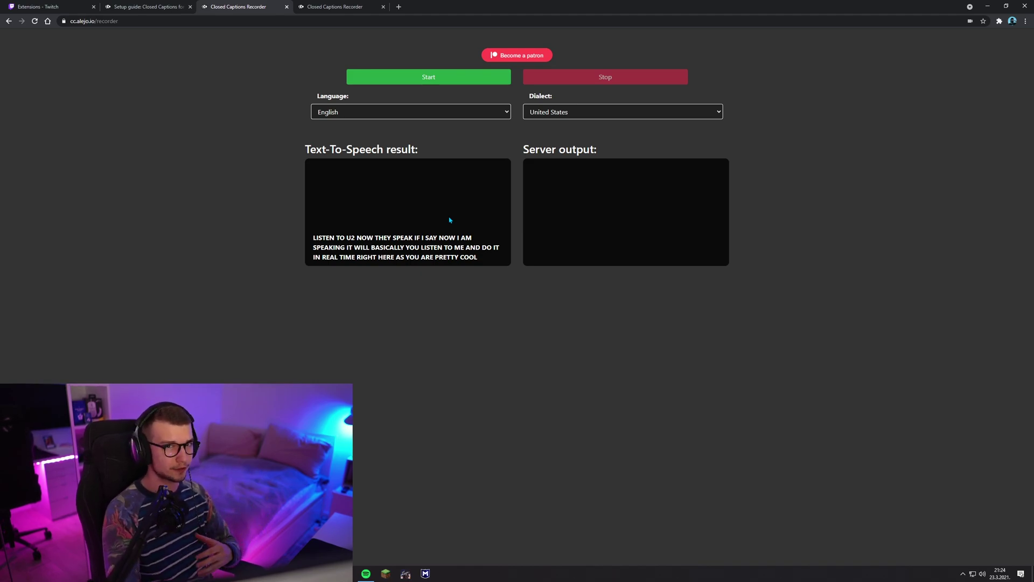
- Choose the microphone input in the site's microphone permission panel
{"action": "left_click", "coordinate": [170, 4]}
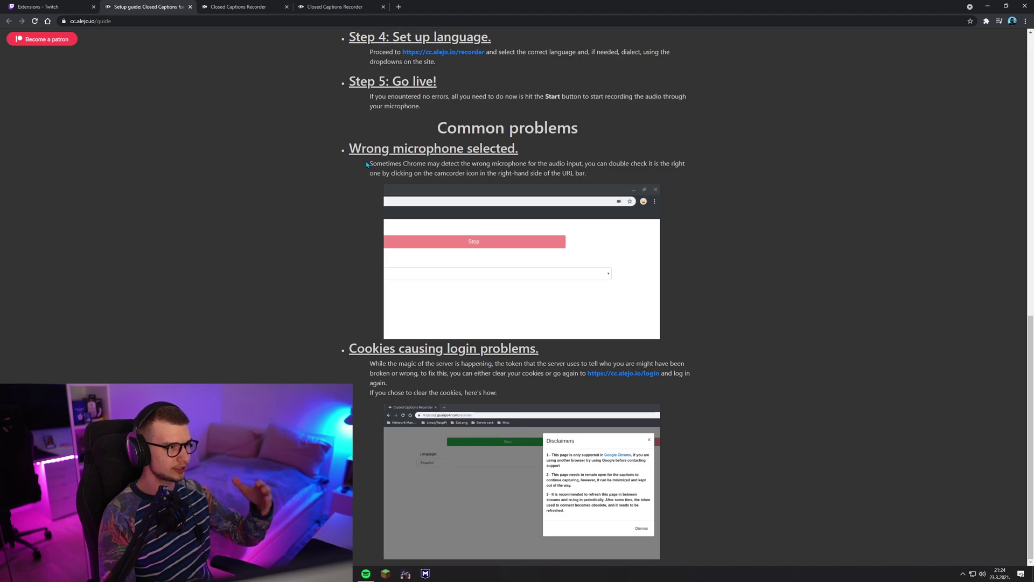
{"action": "scroll", "coordinate": [496, 169], "scroll_direction": "up", "scroll_amount": 1}
{"action": "left_click_drag", "start_coordinate": [496, 169], "coordinate": [557, 168]}
{"action": "left_click", "coordinate": [556, 168]}
{"action": "left_click", "coordinate": [239, 7]}
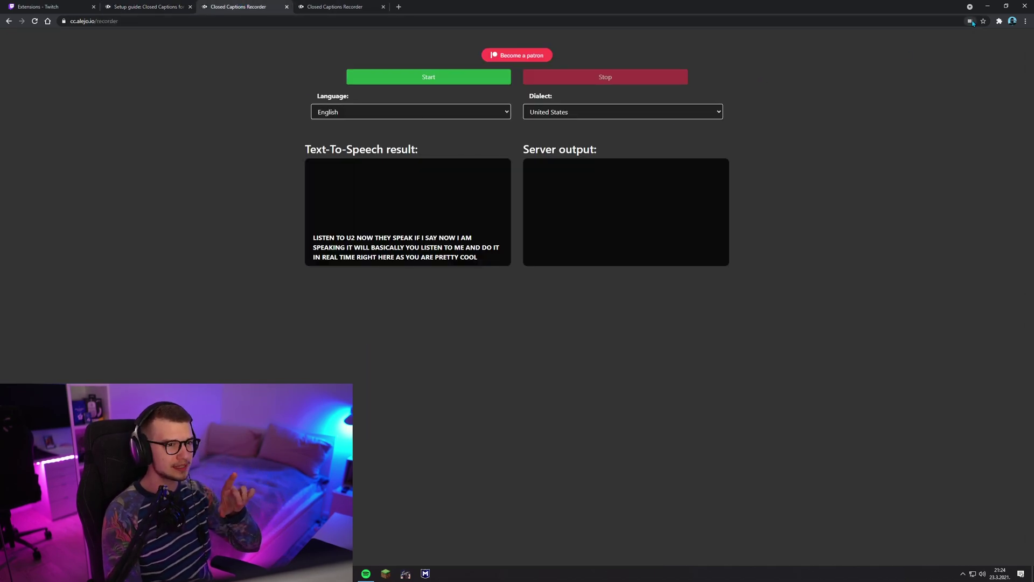
{"action": "left_click", "coordinate": [970, 22]}
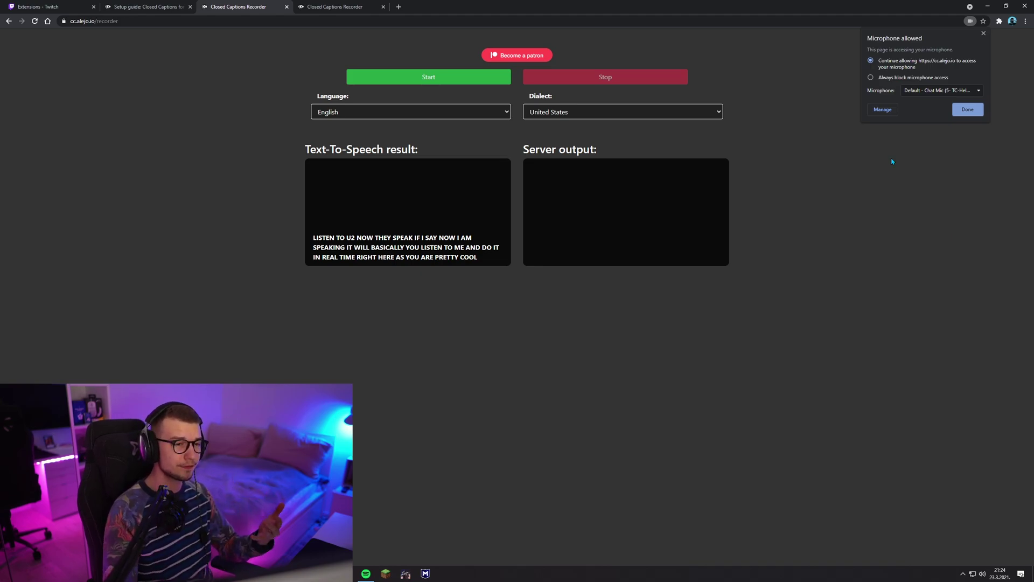
{"action": "left_click", "coordinate": [916, 93]}
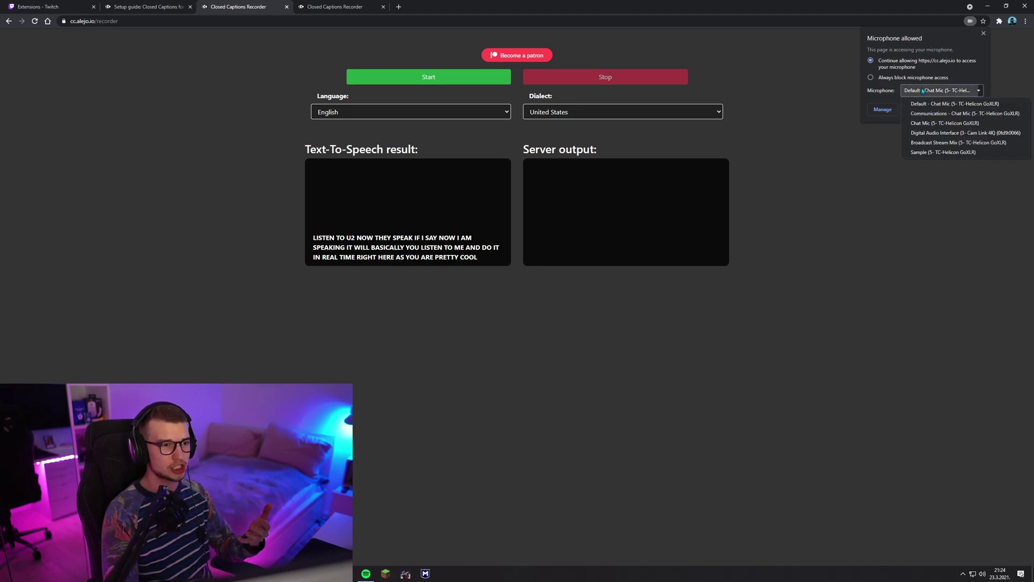
{"action": "left_click", "coordinate": [931, 143]}
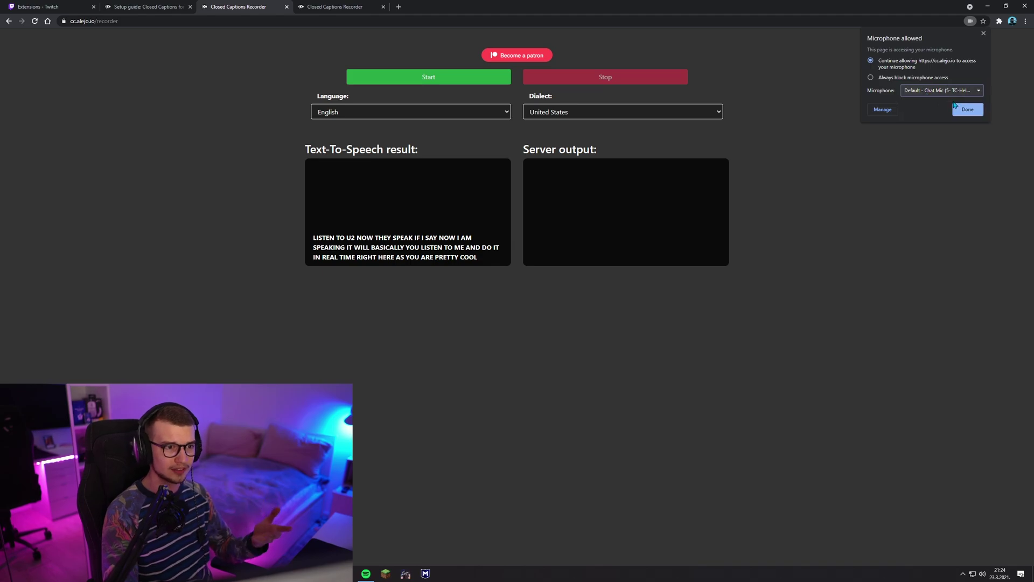
{"action": "left_click", "coordinate": [946, 150]}
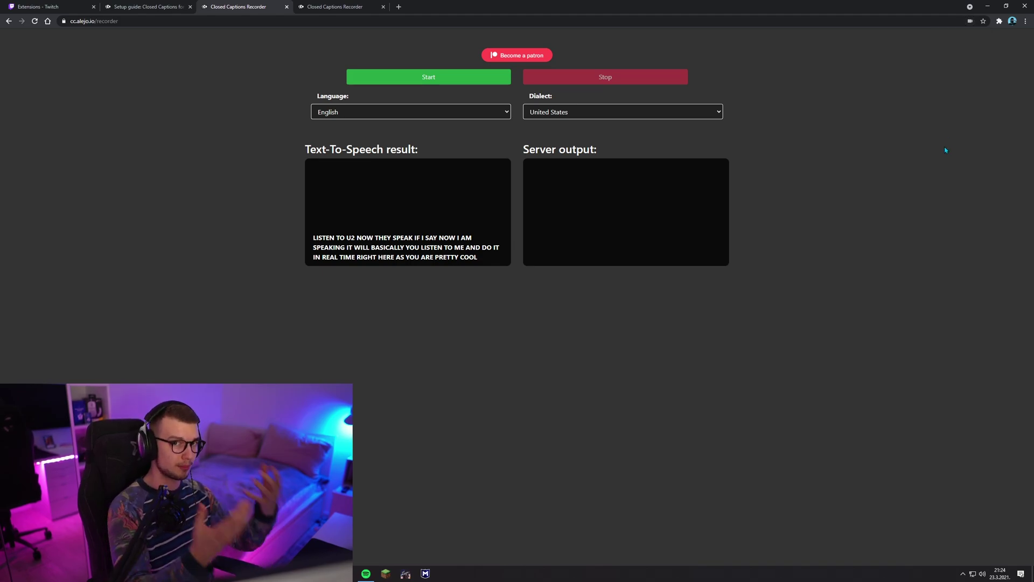
- Restart recording in the caption recorder, then go to the Twitch extensions tab
{"action": "key", "text": "ctrl+shift+Tab"}
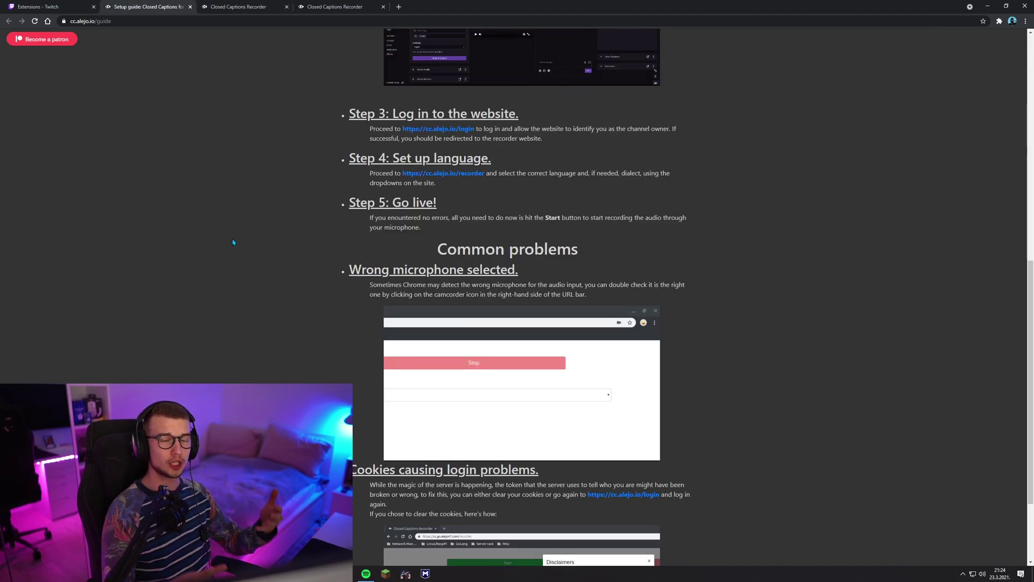
{"action": "left_click", "coordinate": [245, 7]}
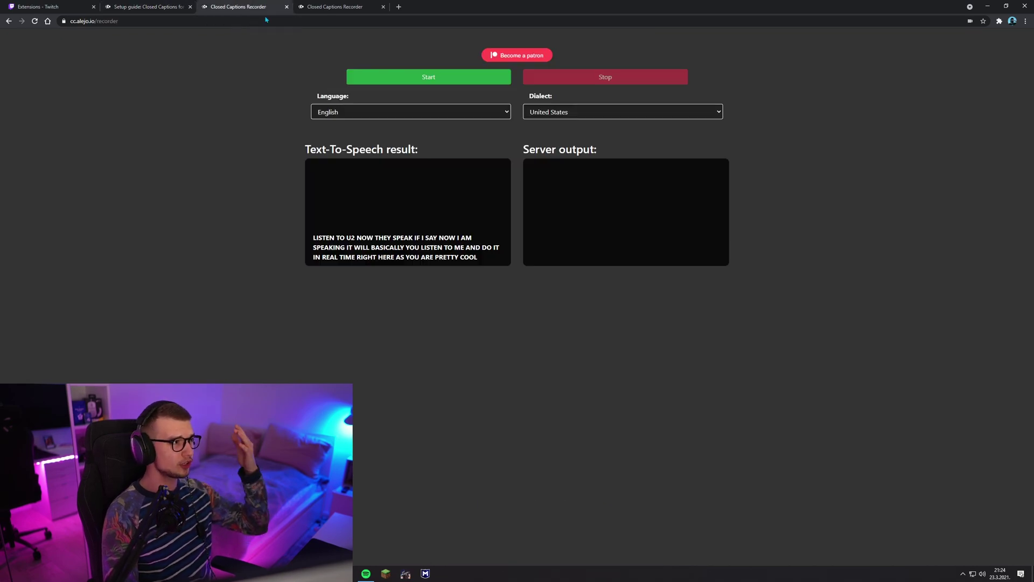
{"action": "left_click", "coordinate": [424, 82]}
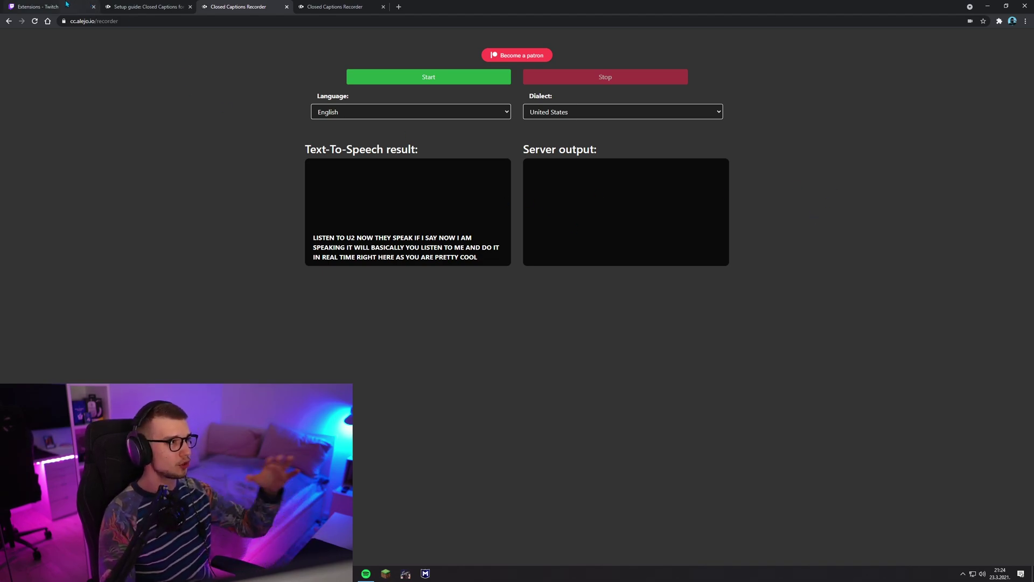
{"action": "left_click", "coordinate": [54, 6]}
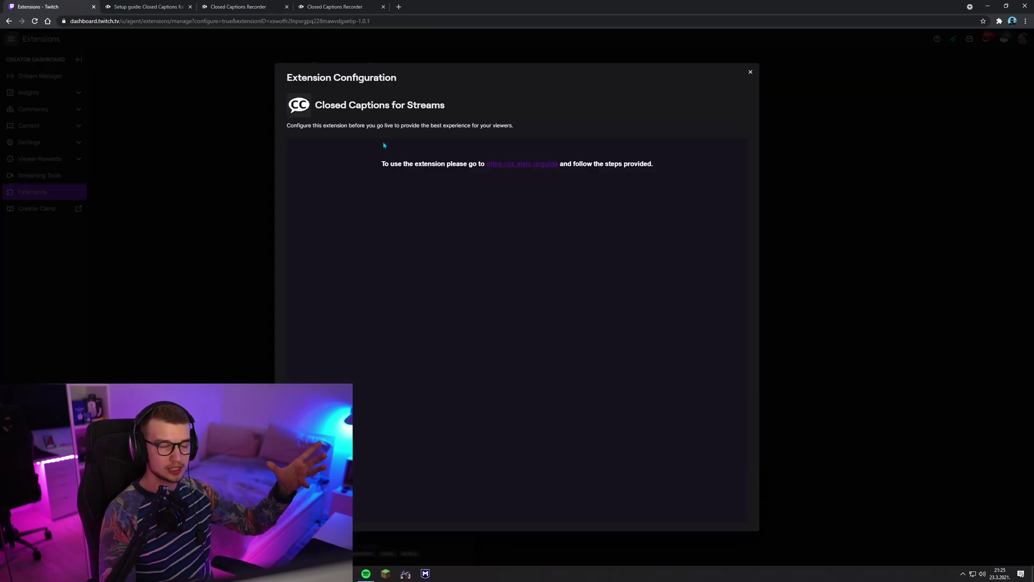
- Close the configuration window and activate Closed Captions for Streams as Overlay 1
{"action": "left_click", "coordinate": [752, 71]}
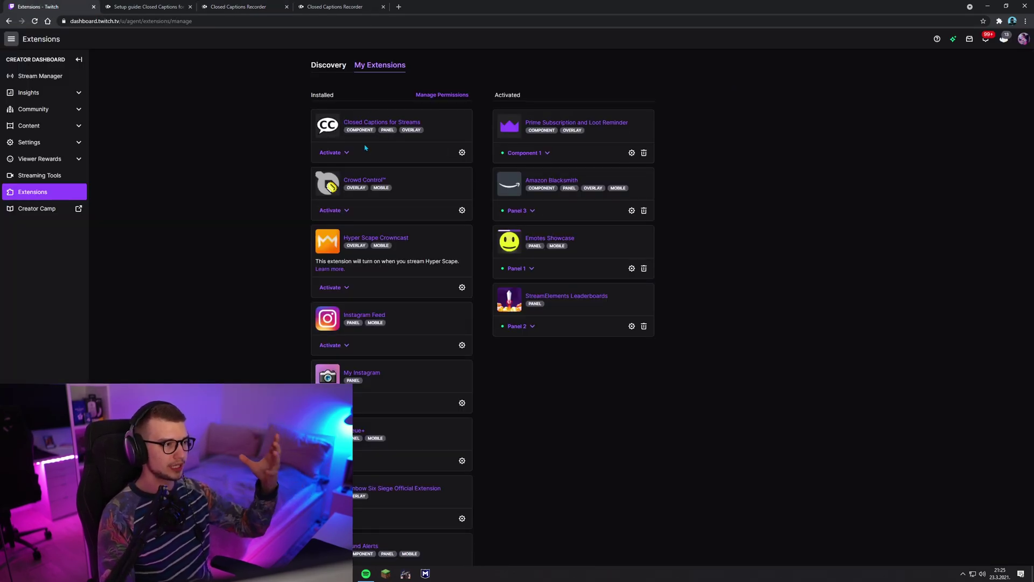
{"action": "left_click", "coordinate": [329, 153]}
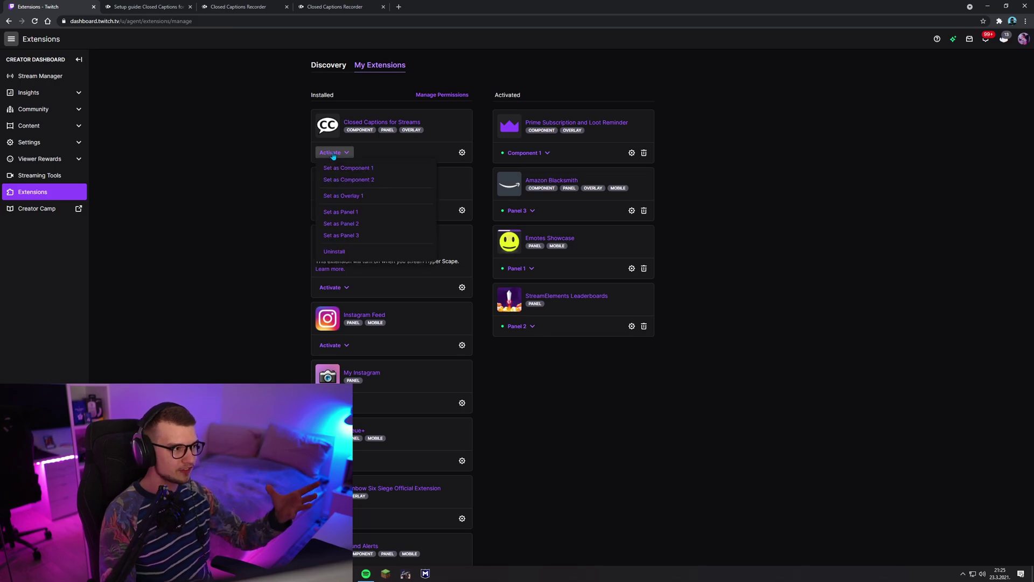
{"action": "left_click", "coordinate": [337, 197]}
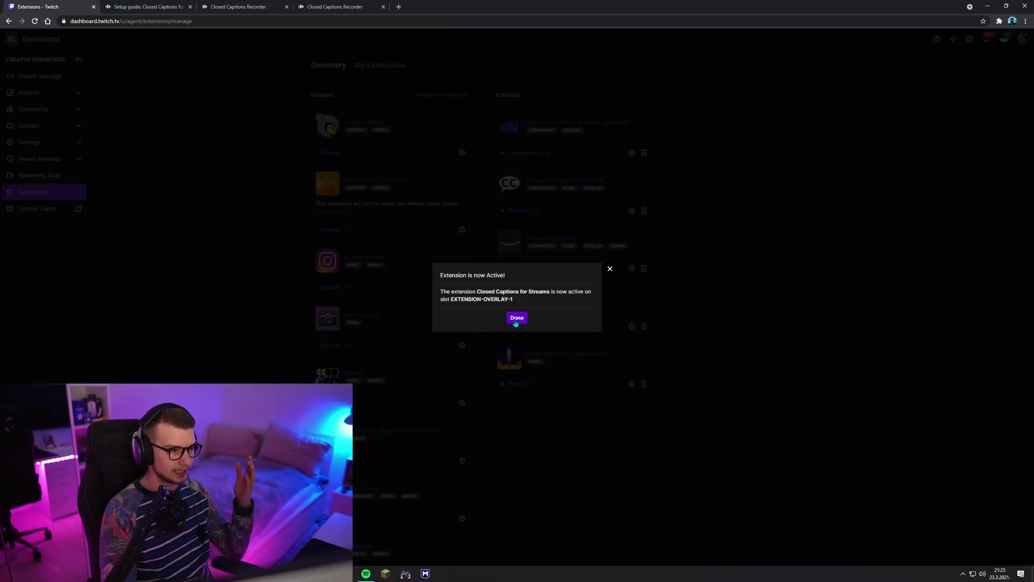
{"action": "left_click", "coordinate": [516, 318]}
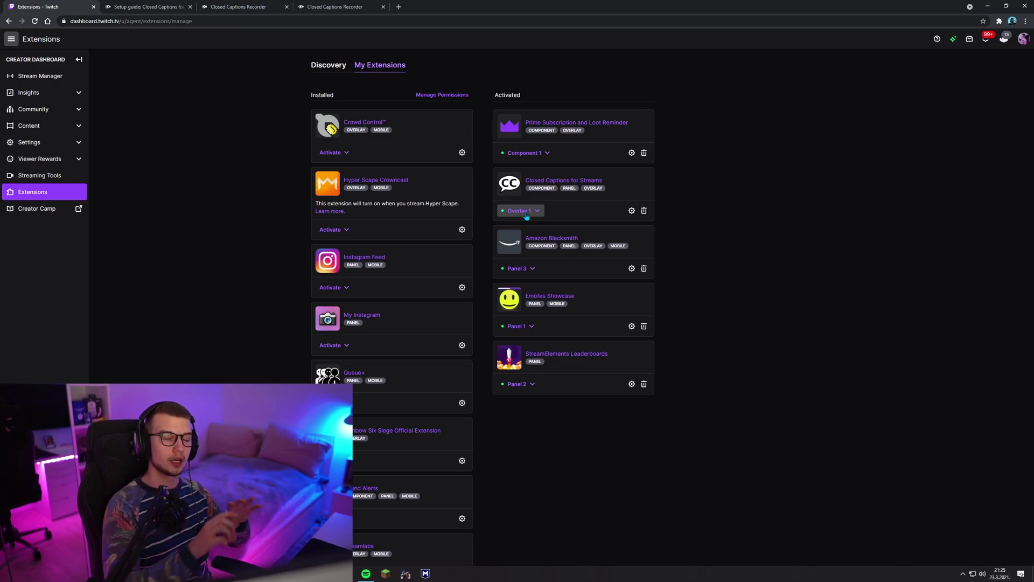
- Return to the caption recorder and start live speech transcription again
{"action": "left_click", "coordinate": [239, 8]}
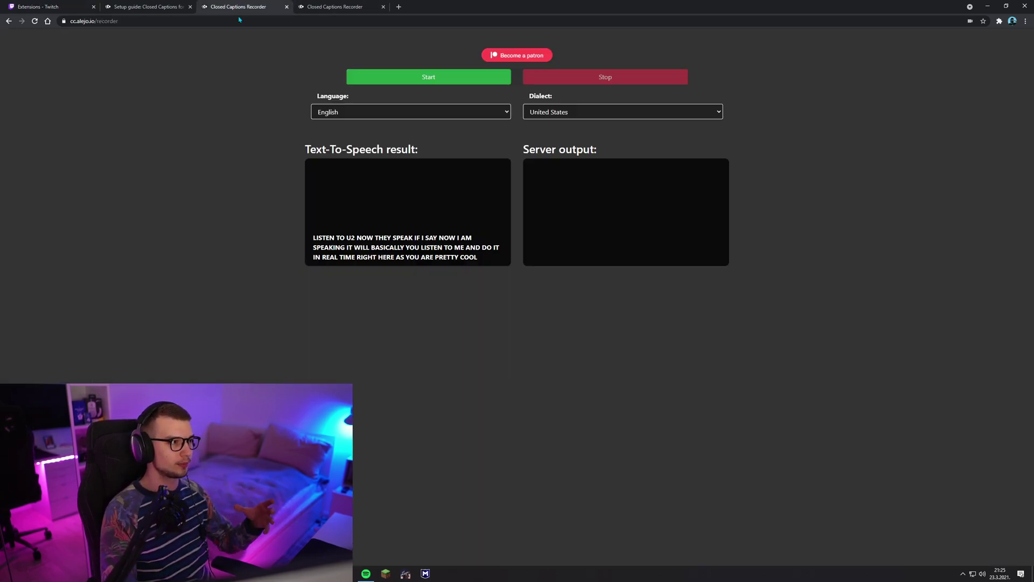
{"action": "left_click", "coordinate": [408, 79]}
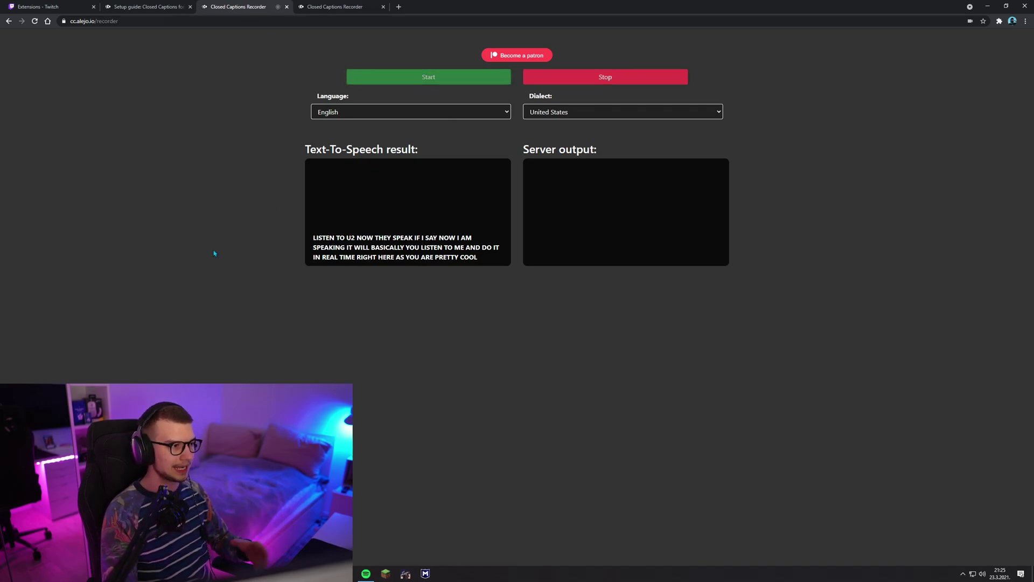